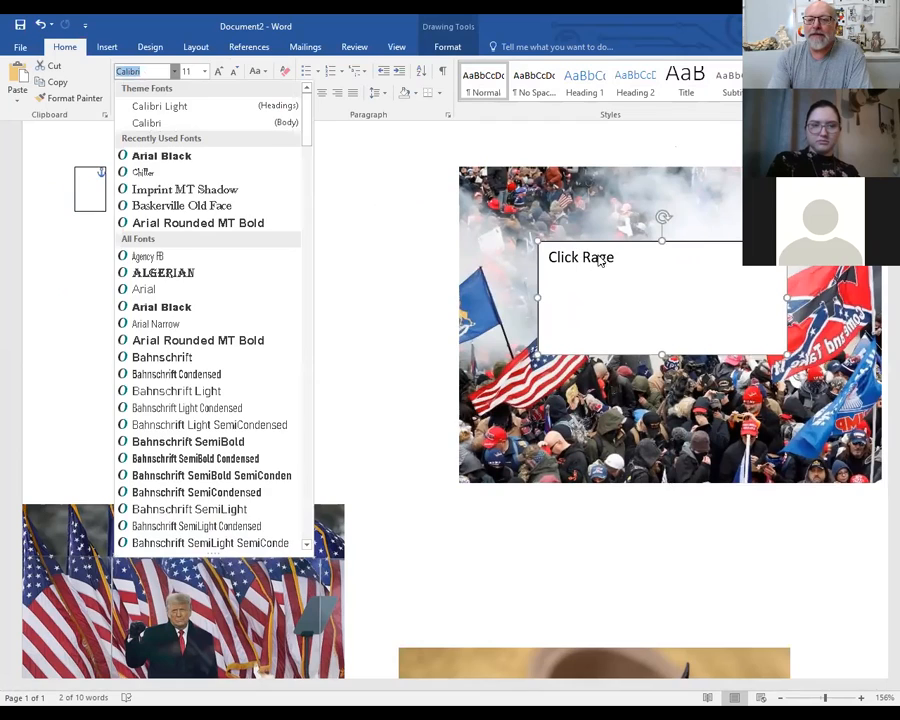
Set the "Click Rage" text to 28 pt Arial Black and widen its text box to fit the title on one line
drag(621, 257, 552, 257)
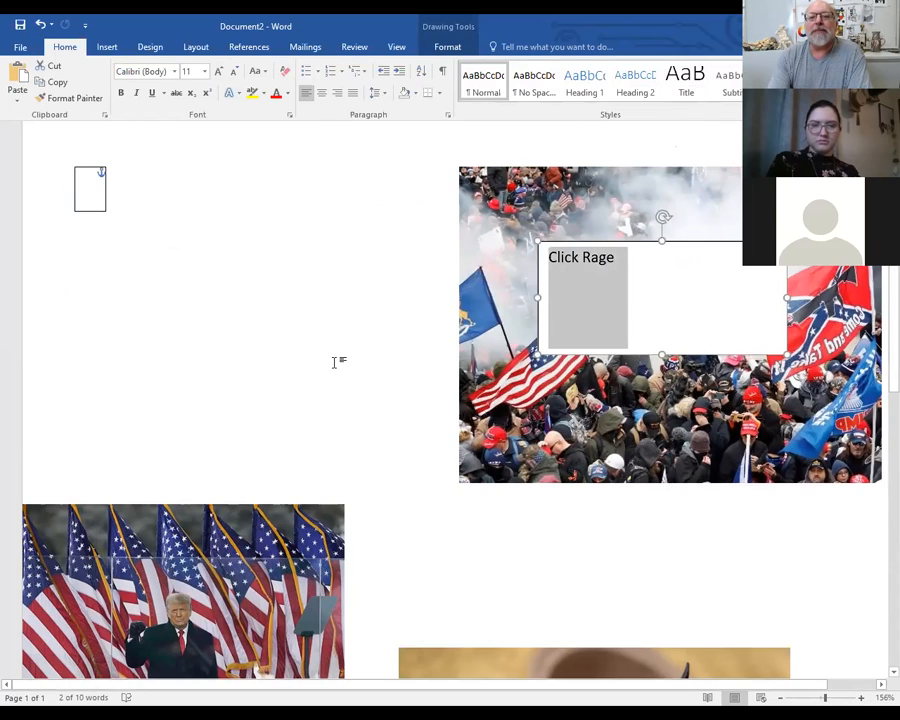
click(204, 72)
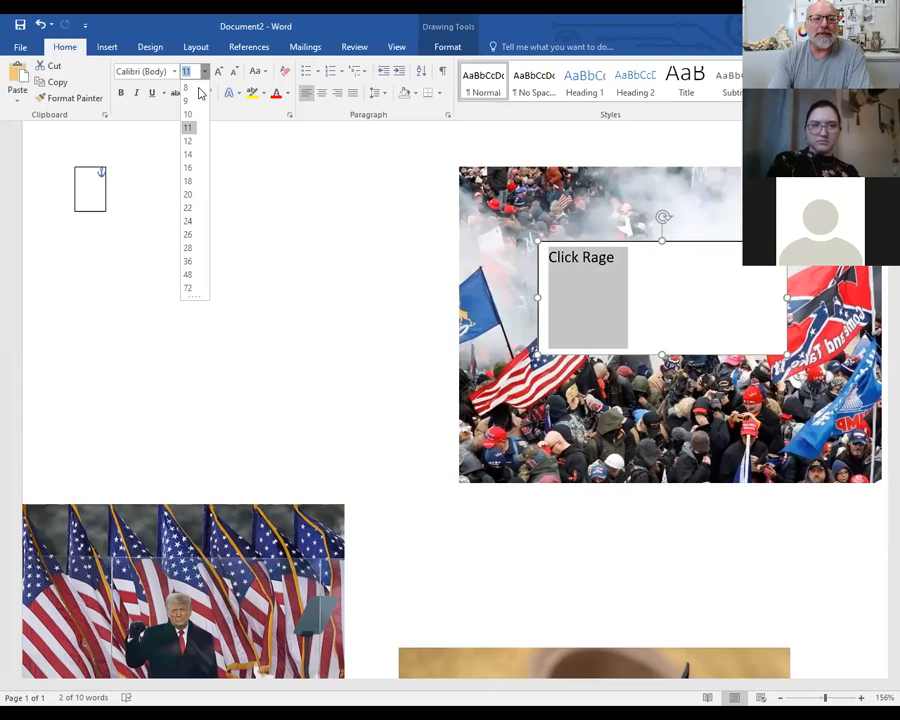
click(188, 247)
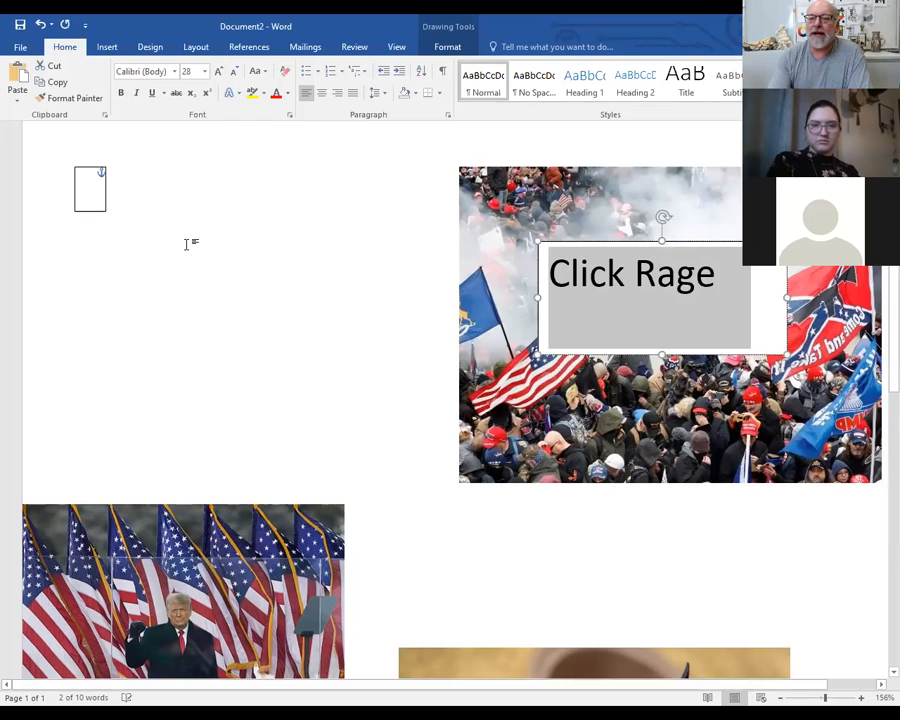
click(174, 71)
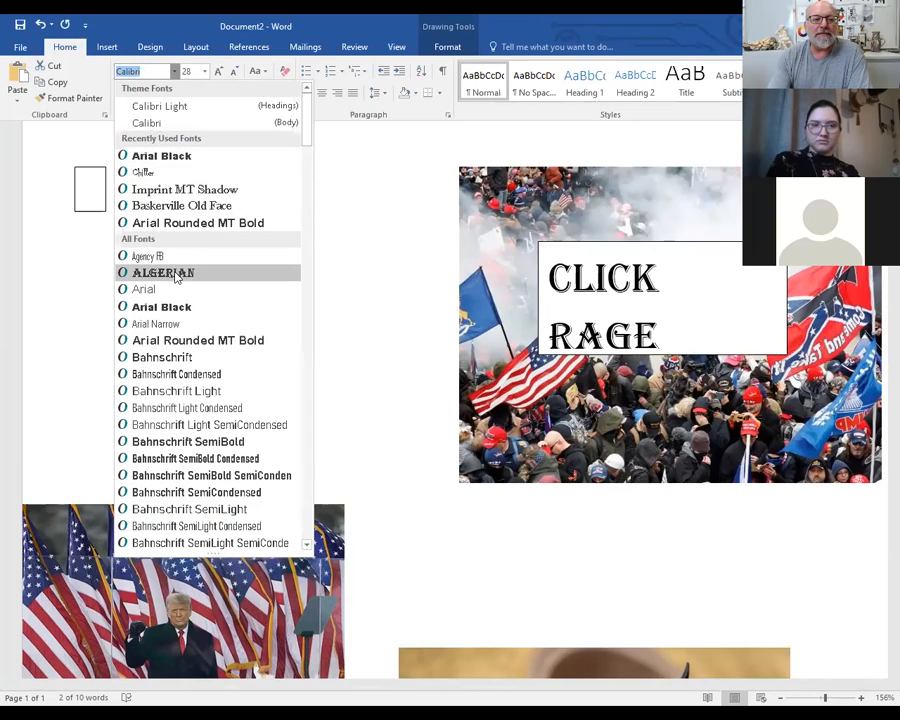
click(172, 307)
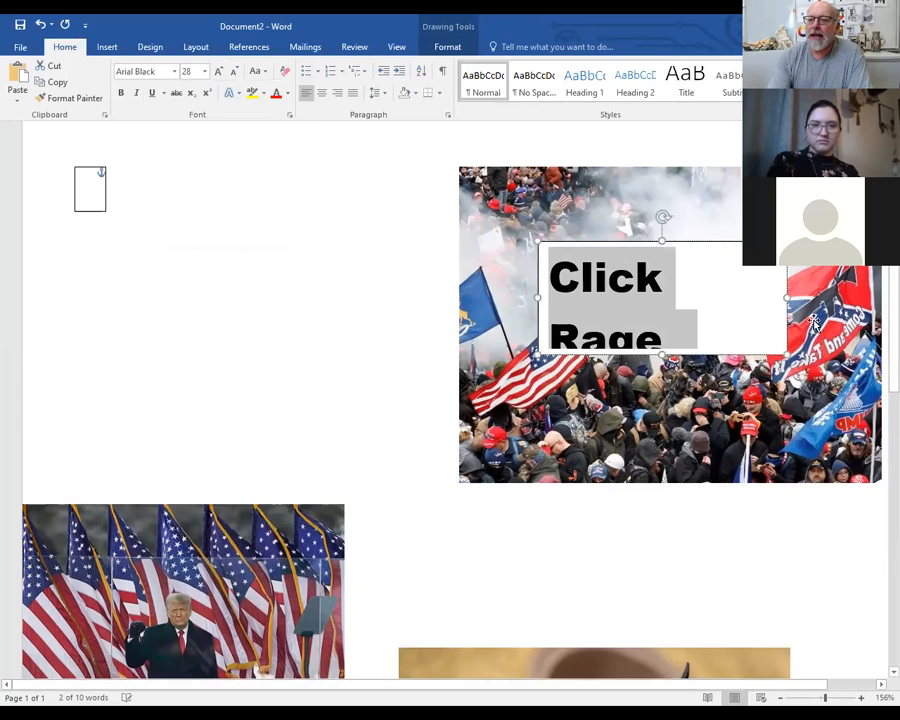
drag(787, 297, 818, 298)
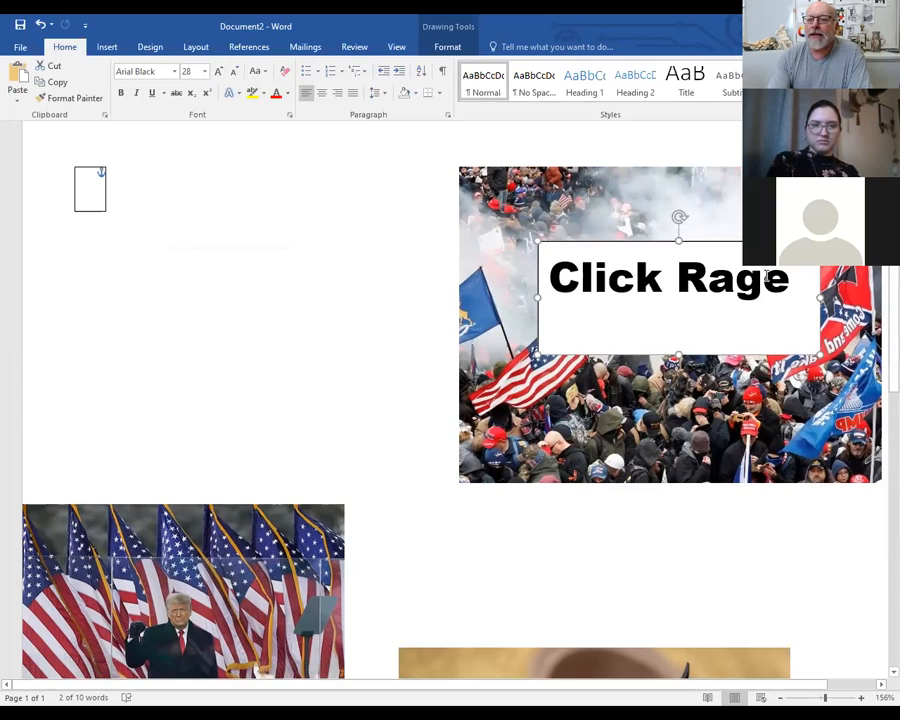
Change the font of the "Click Rage" title to Impact
drag(767, 277, 548, 277)
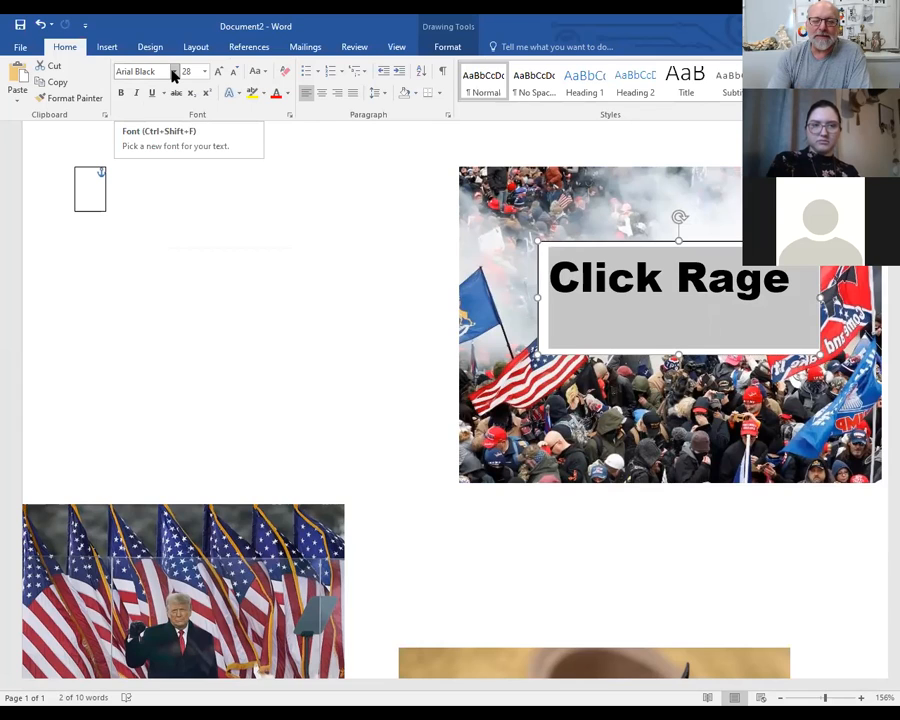
click(174, 72)
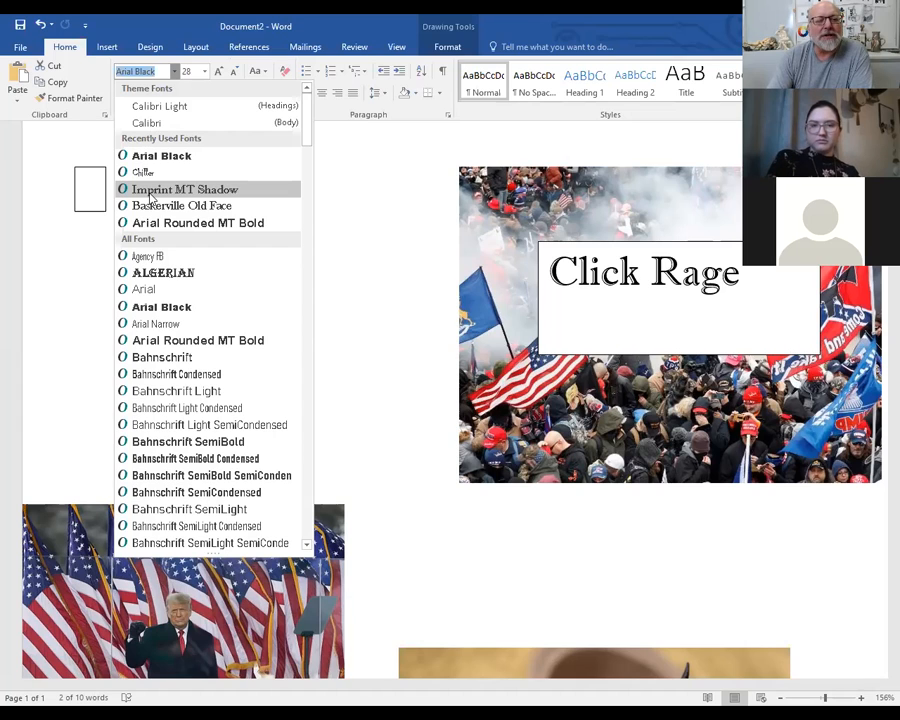
scroll(176, 322, down, 4)
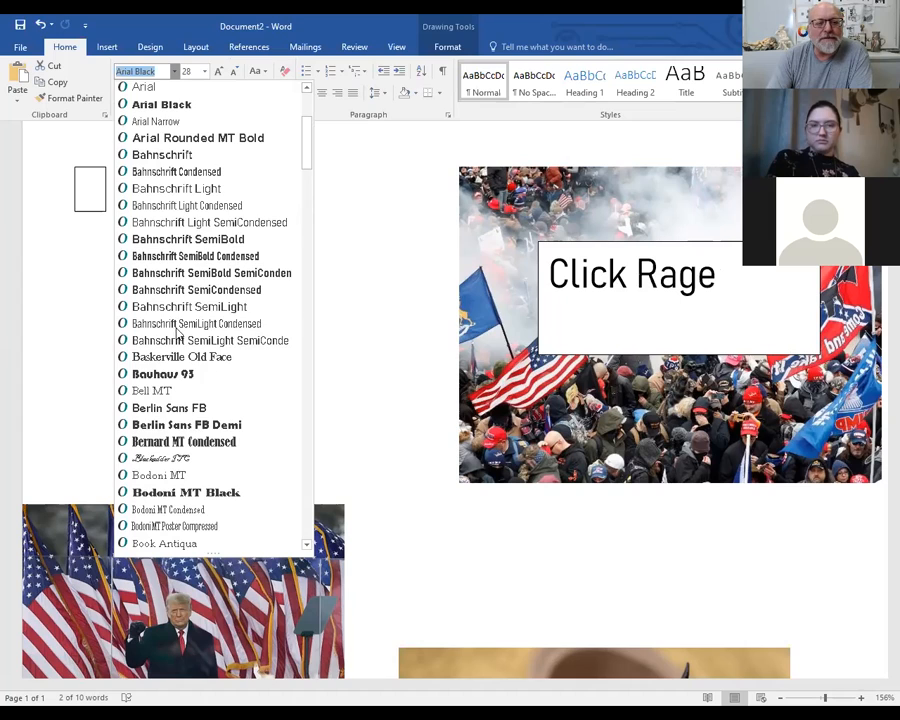
scroll(178, 330, down, 1)
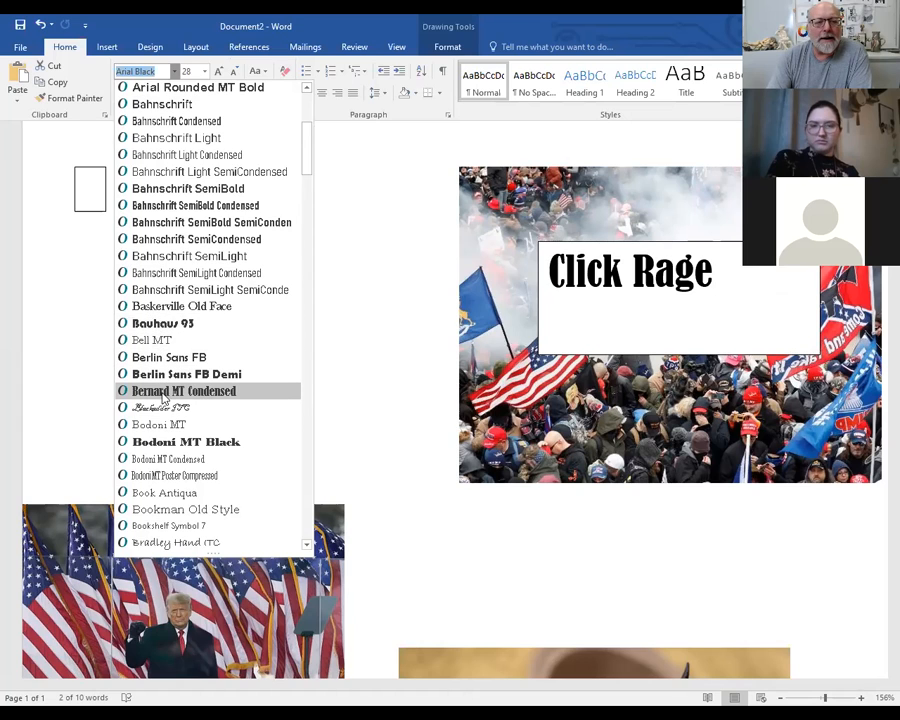
scroll(165, 398, down, 3)
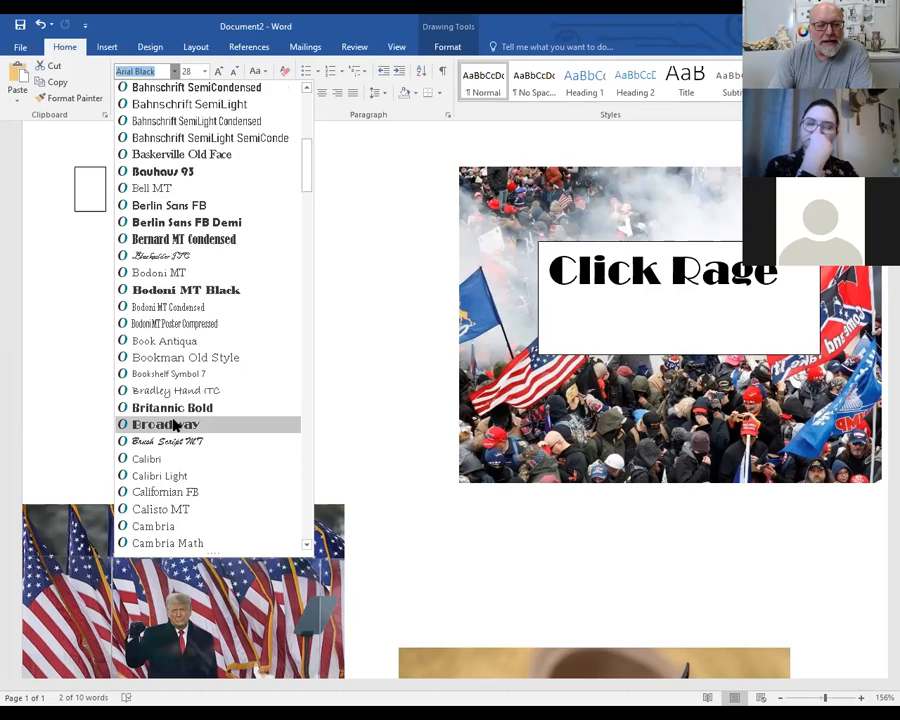
scroll(173, 424, down, 6)
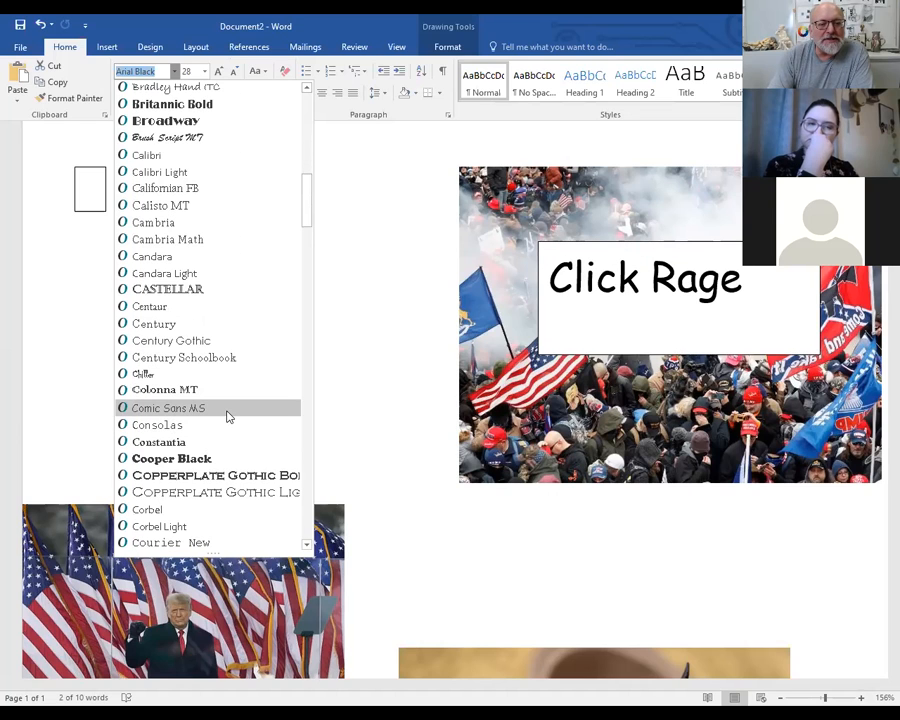
scroll(227, 416, down, 3)
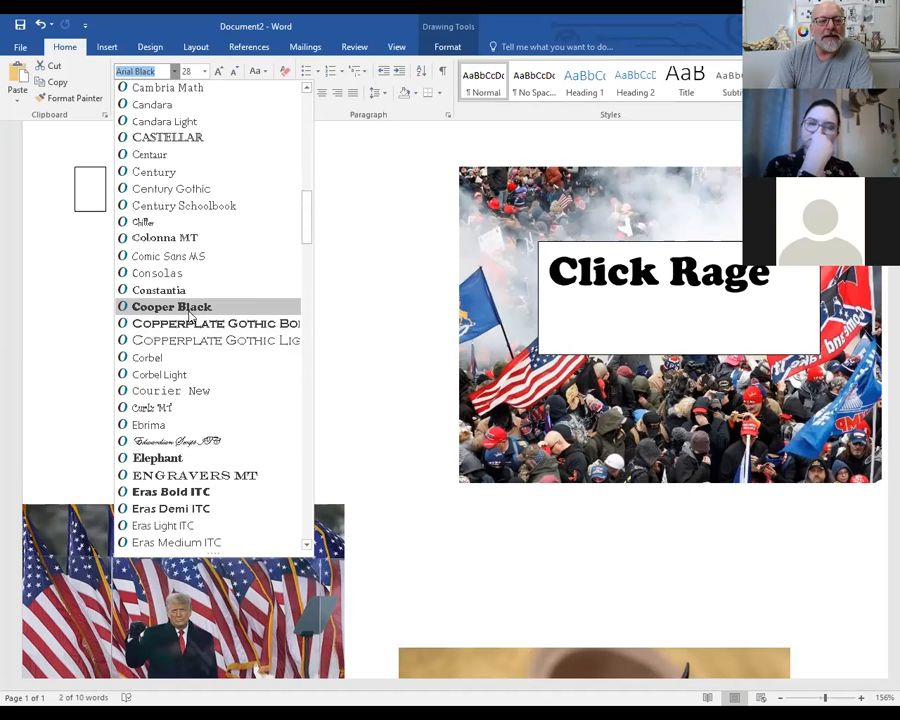
scroll(220, 340, down, 2)
scroll(220, 364, down, 4)
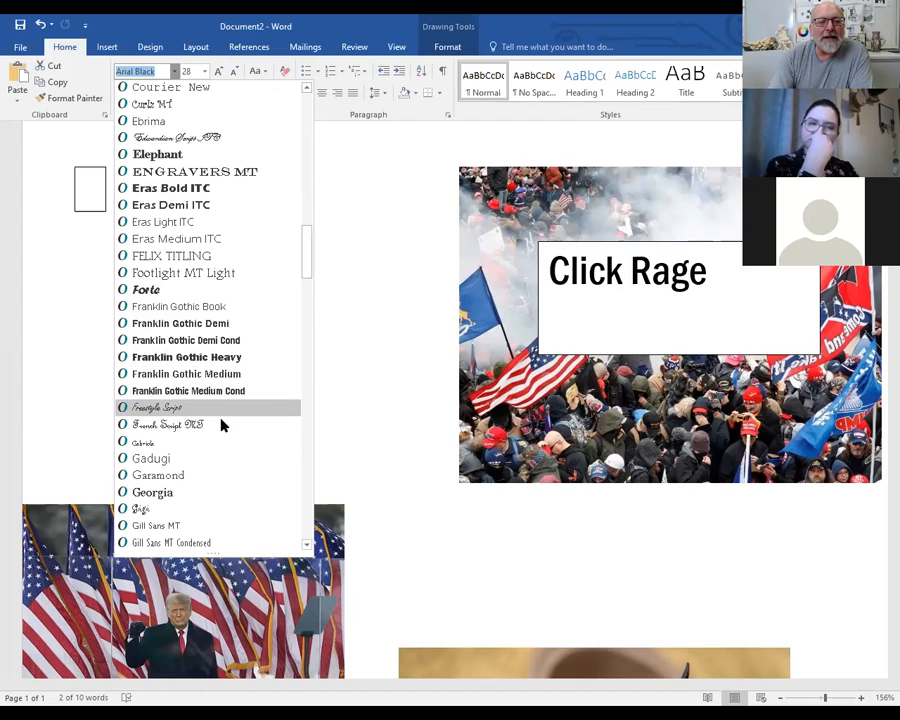
scroll(224, 429, down, 5)
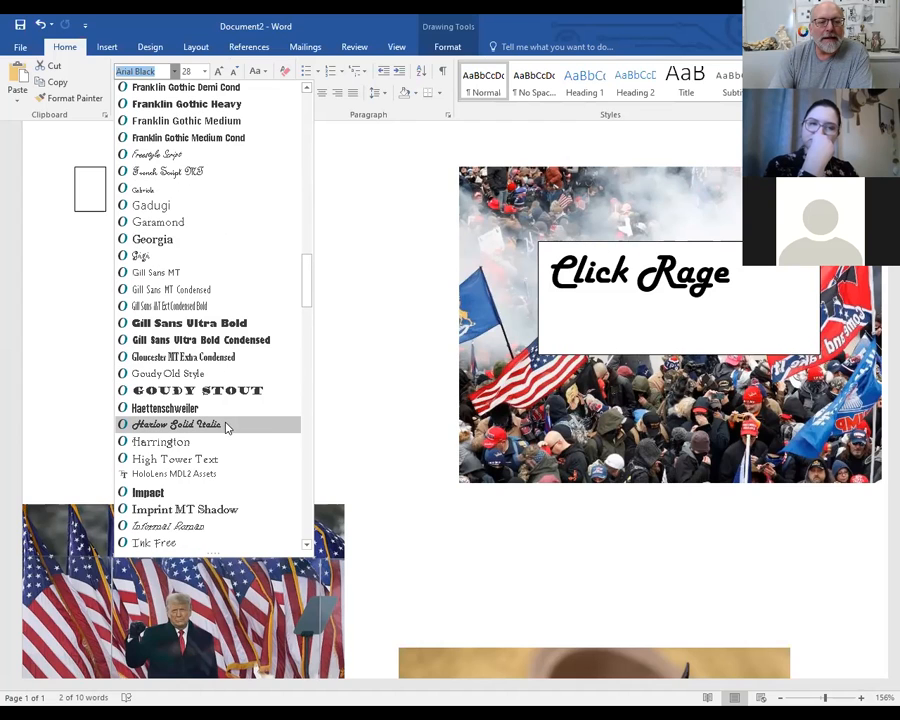
scroll(224, 428, down, 2)
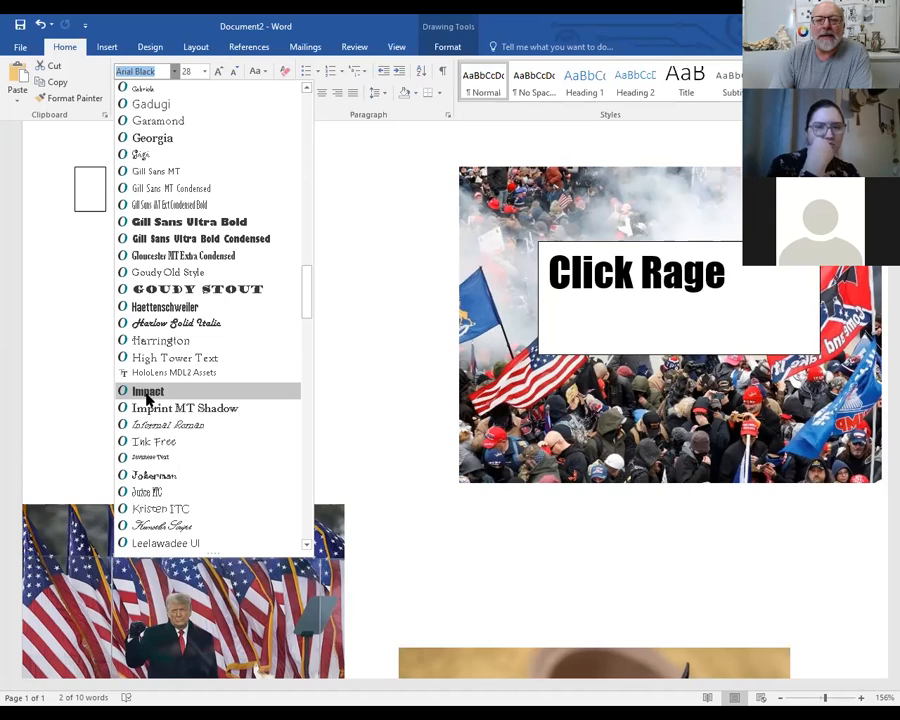
click(149, 391)
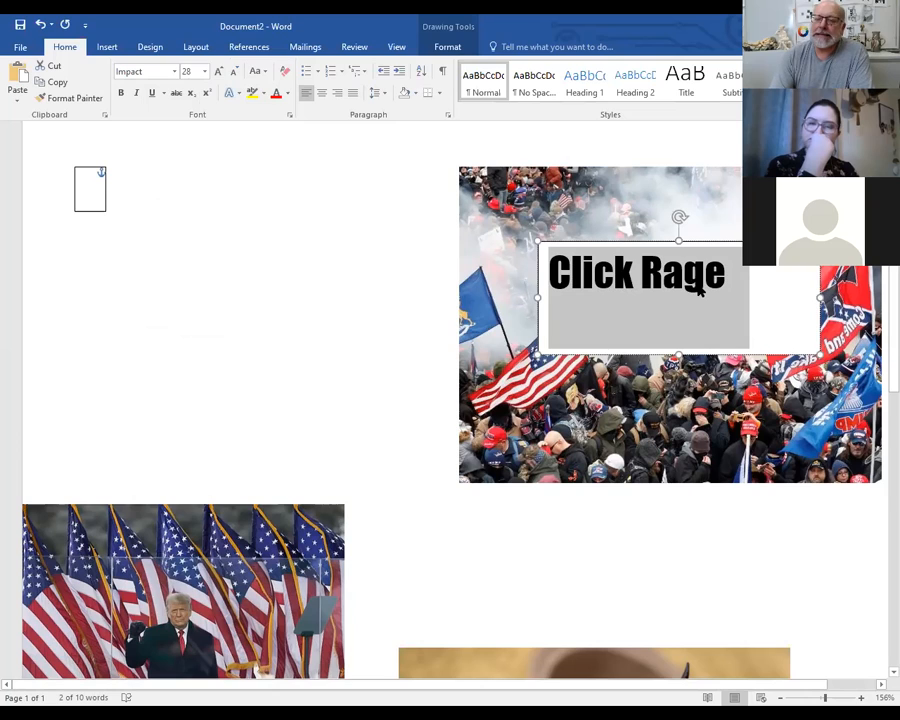
Enlarge the "Click Rage" title to 48 pt, then widen its text box to fit one line and nudge it up and left
click(204, 72)
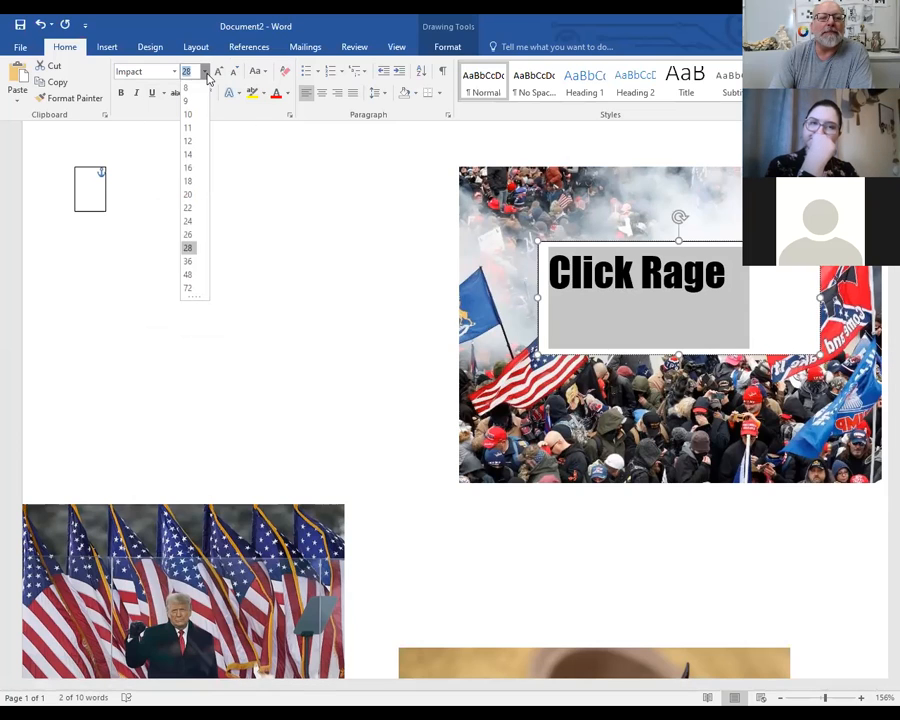
click(189, 278)
drag(818, 298, 866, 292)
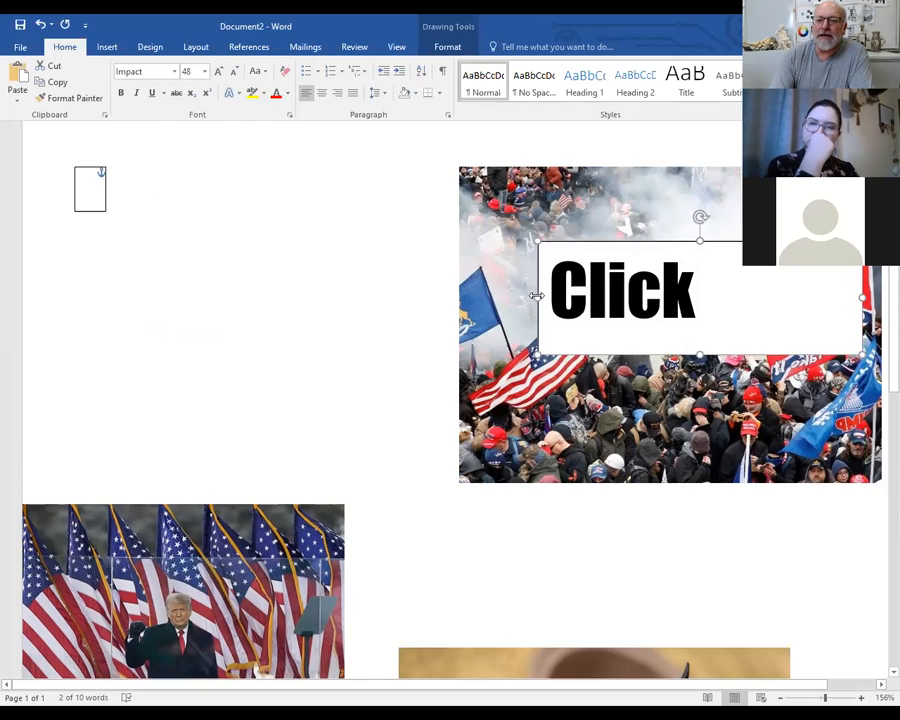
drag(535, 298, 519, 293)
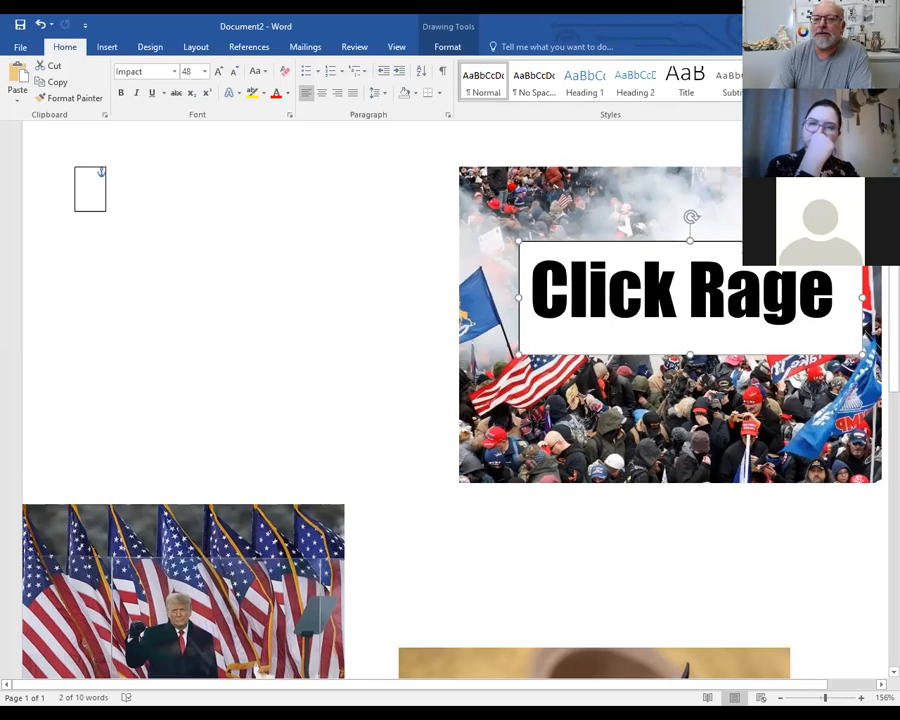
drag(740, 239, 736, 235)
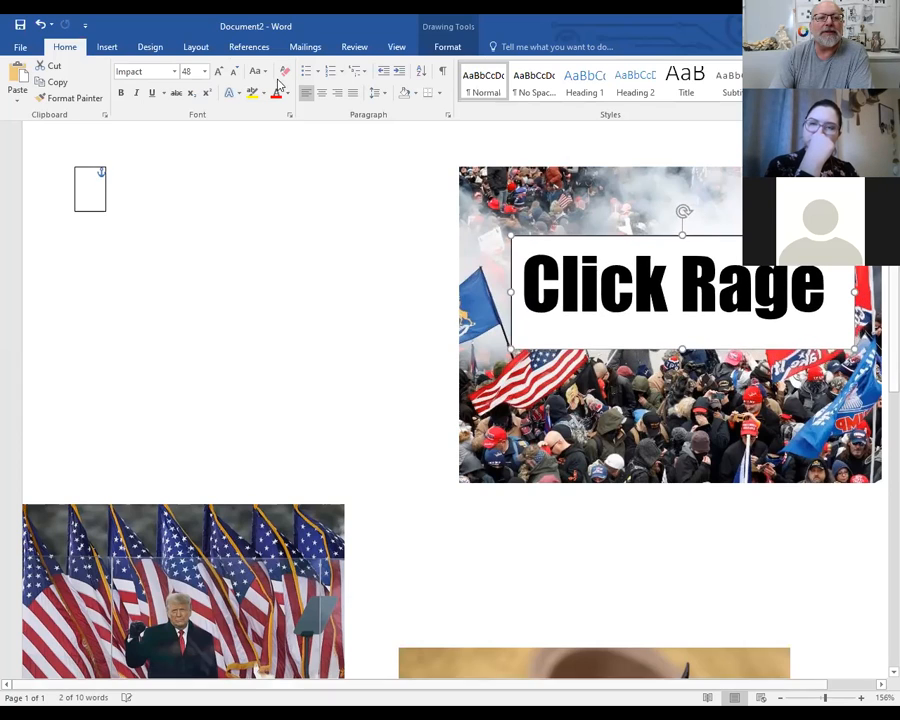
Reduce the "Click Rage" title's font size to 40 pt
click(400, 195)
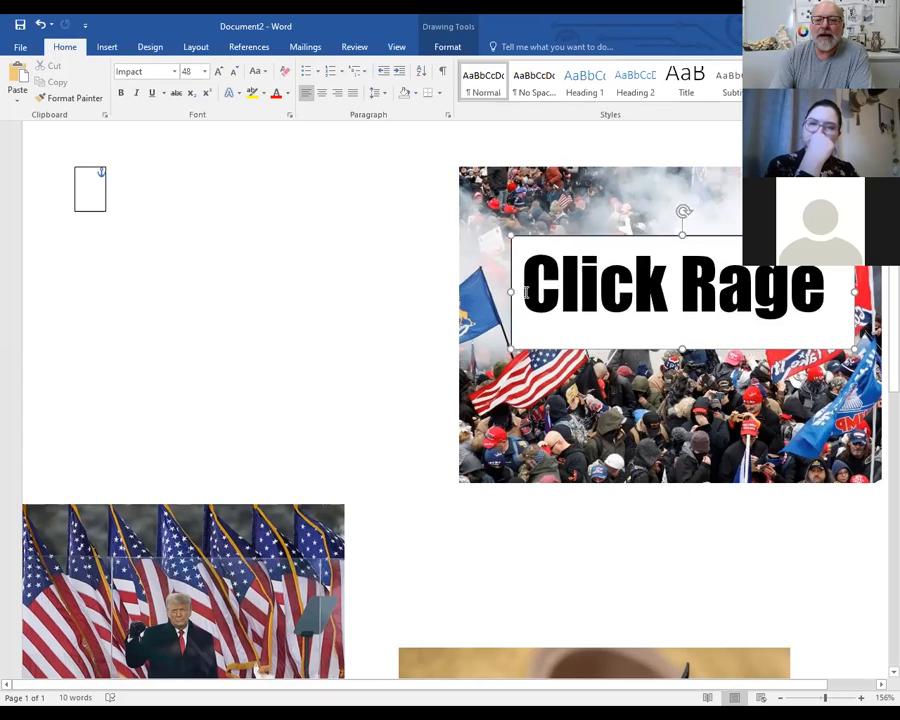
drag(525, 292, 850, 294)
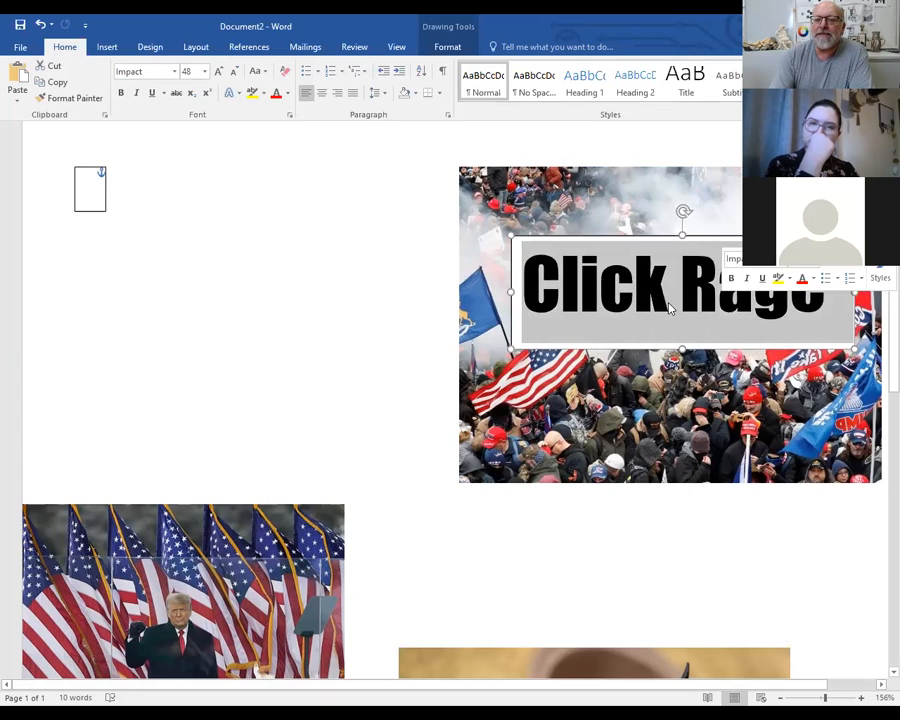
click(194, 73)
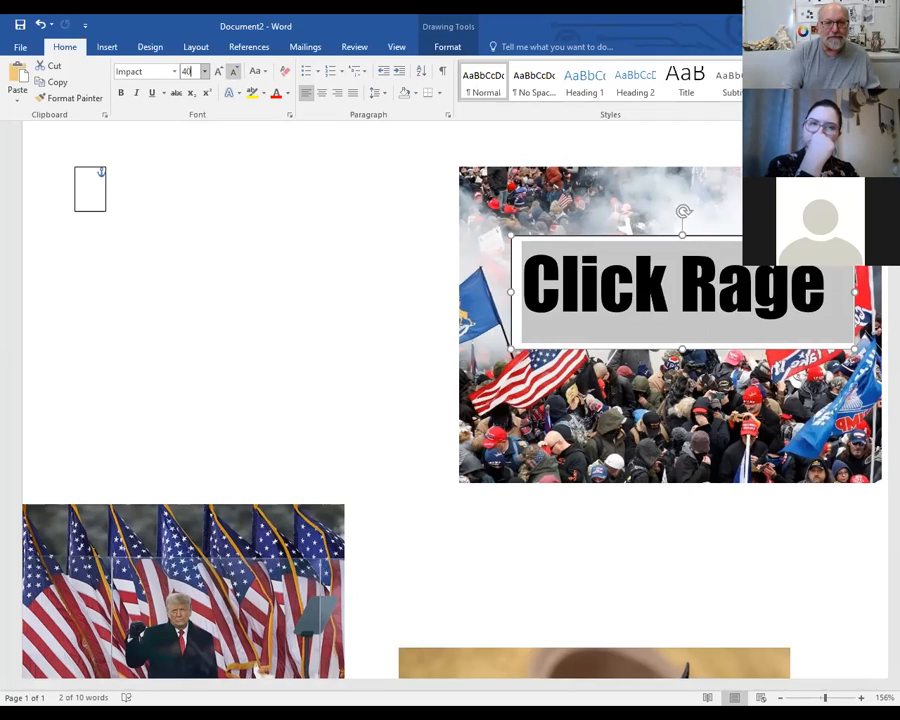
click(227, 76)
click(227, 76)
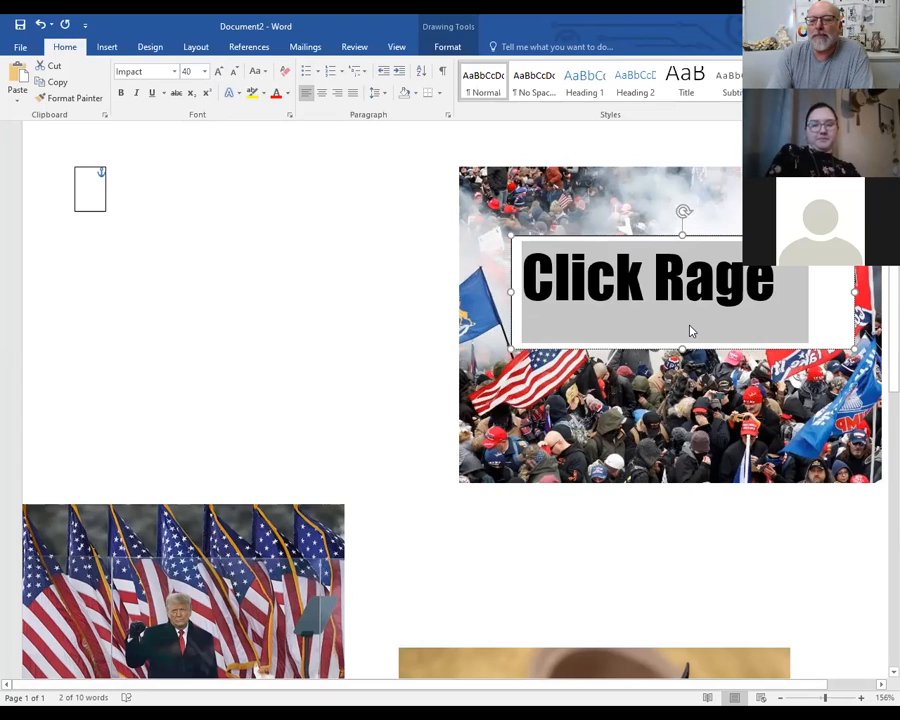
click(837, 310)
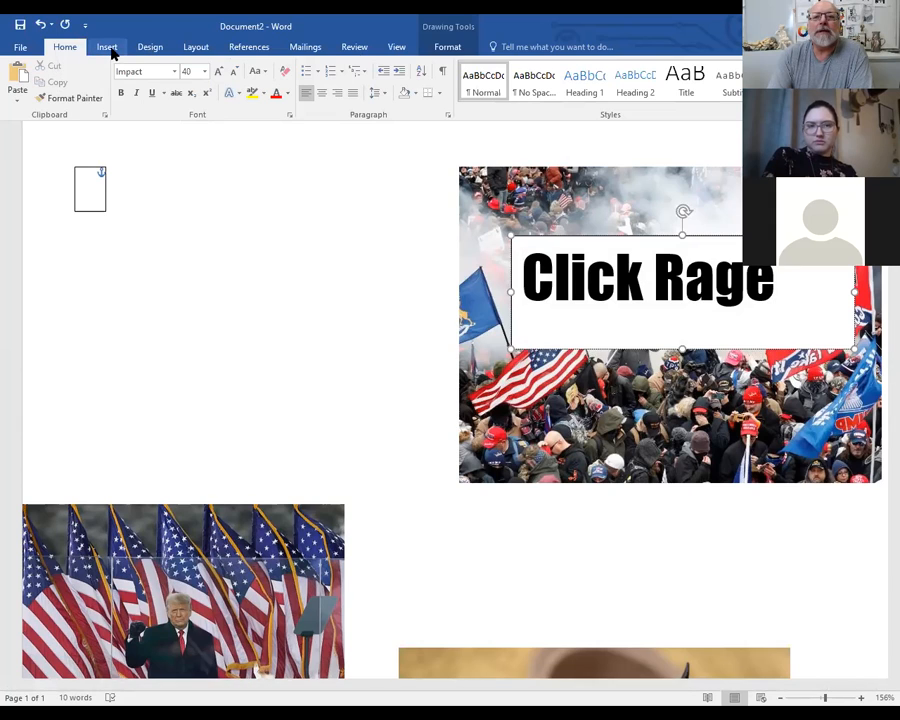
Reduce the width and height of the text box to fit closely around the "Click Rage" title
click(465, 37)
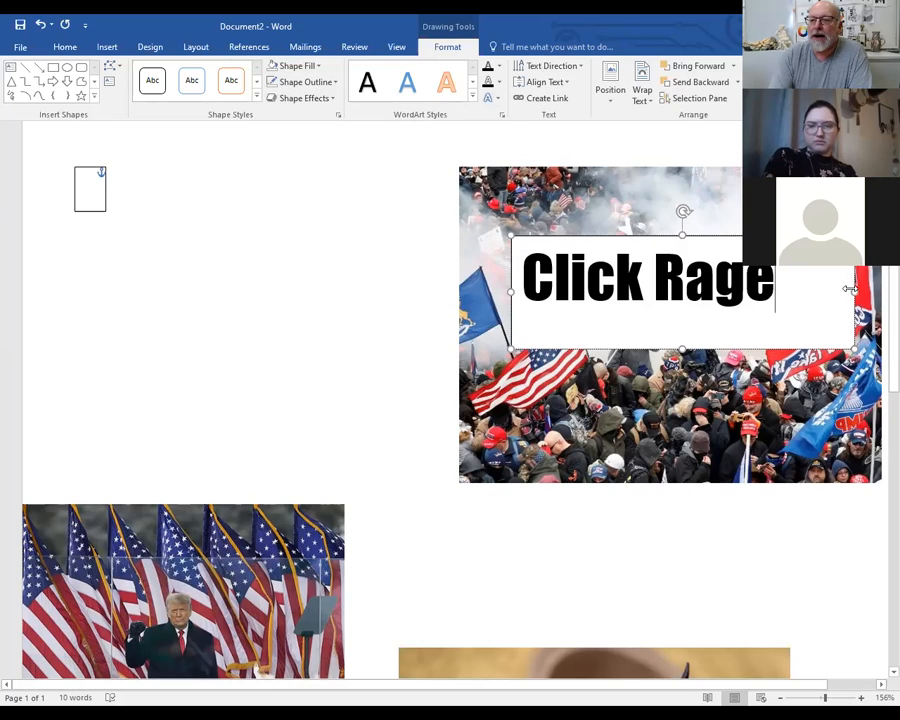
drag(850, 289, 795, 292)
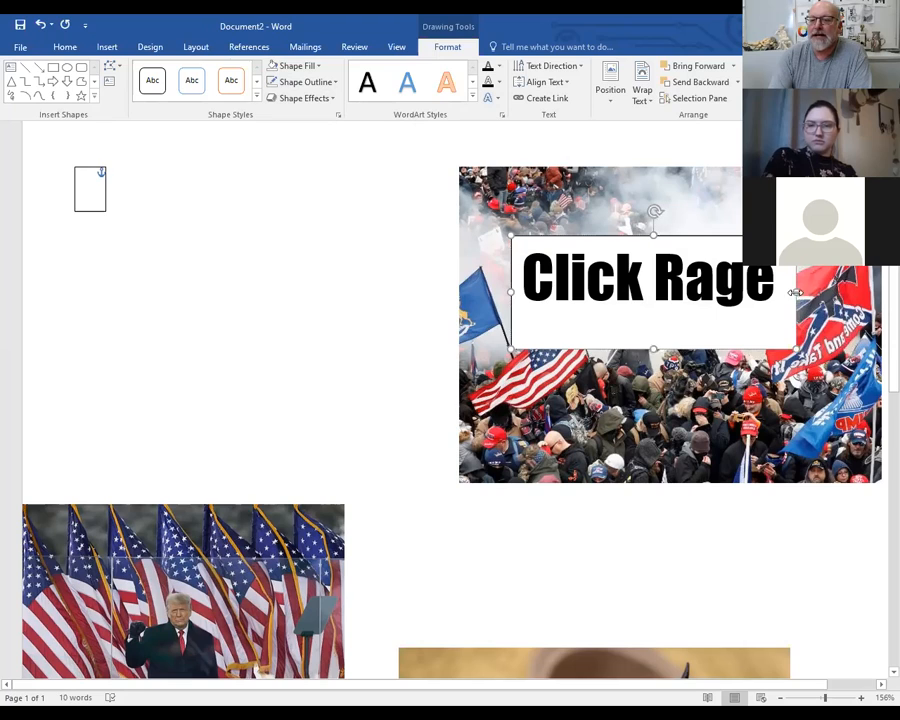
drag(655, 345, 655, 325)
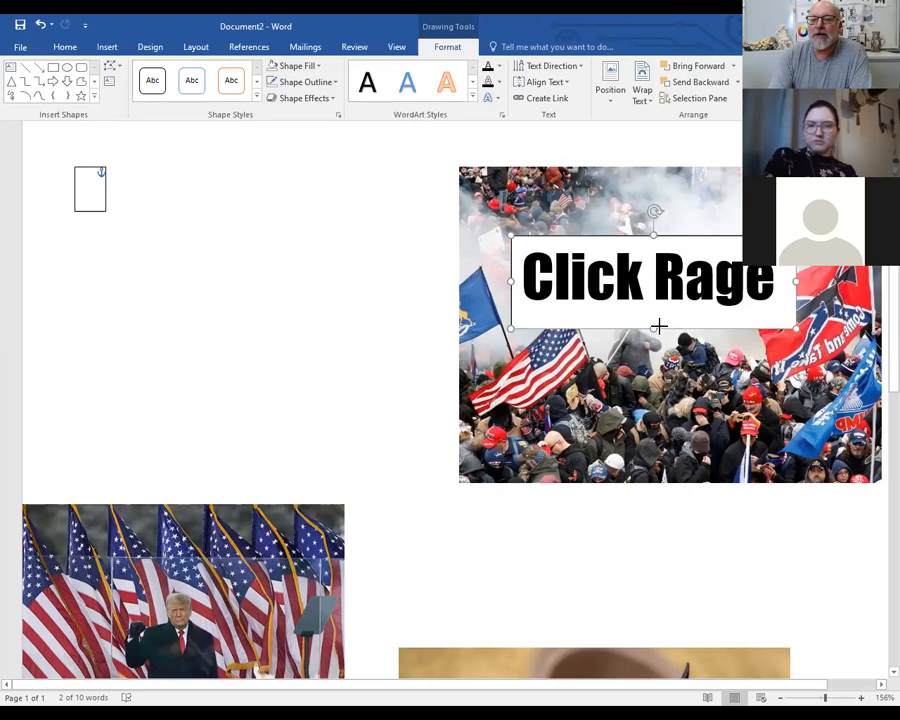
Remove the white fill from the "Click Rage" text box and open its outline options
click(296, 68)
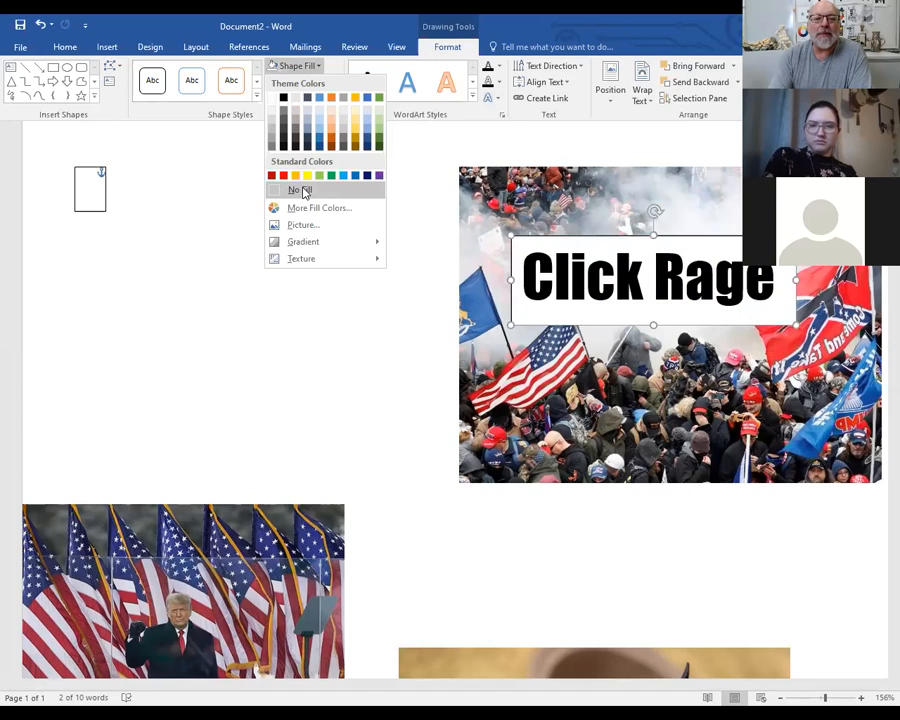
click(299, 188)
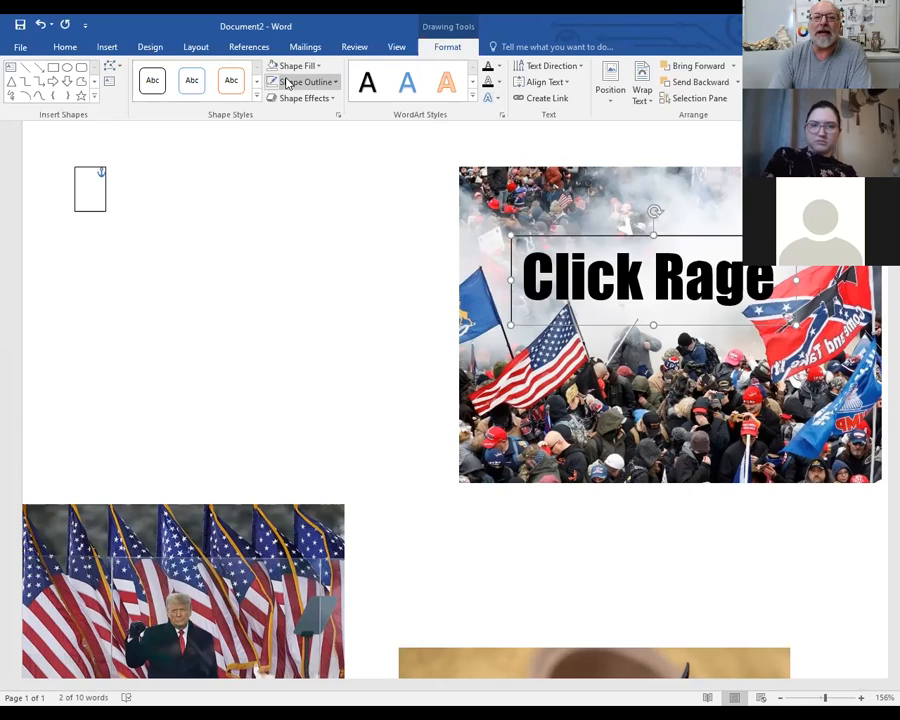
click(296, 86)
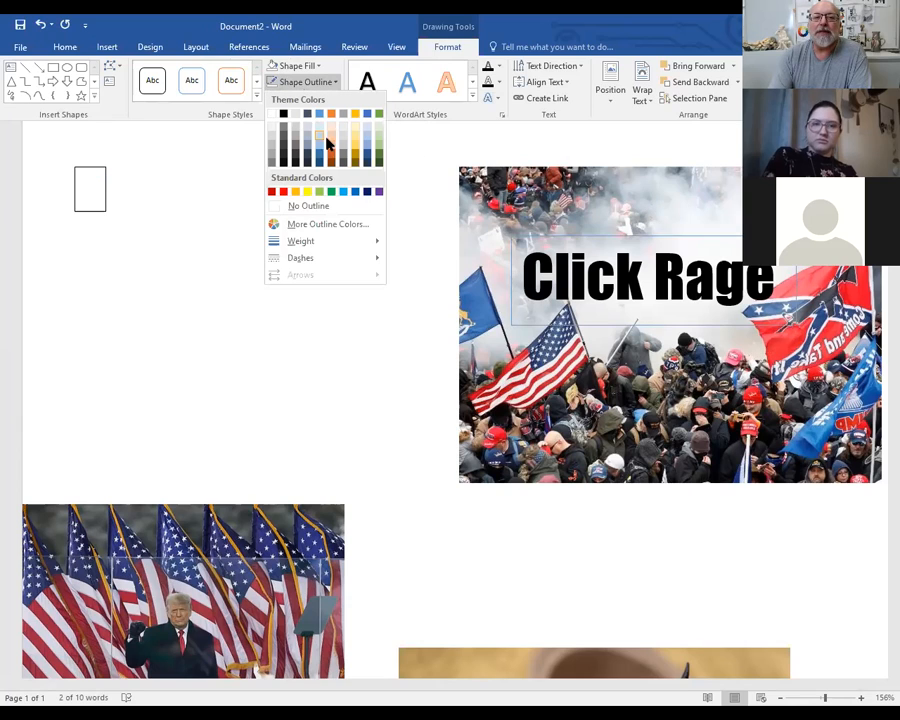